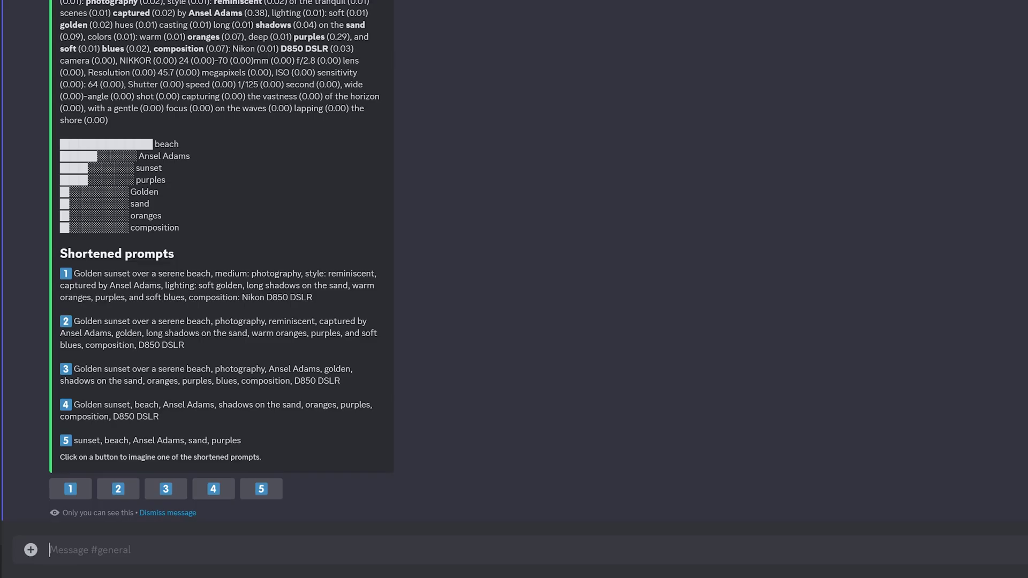
Switch niji journey to Expressive Style and generate the cute bunny mech character sheet grid at 16:9.
text(/settings)
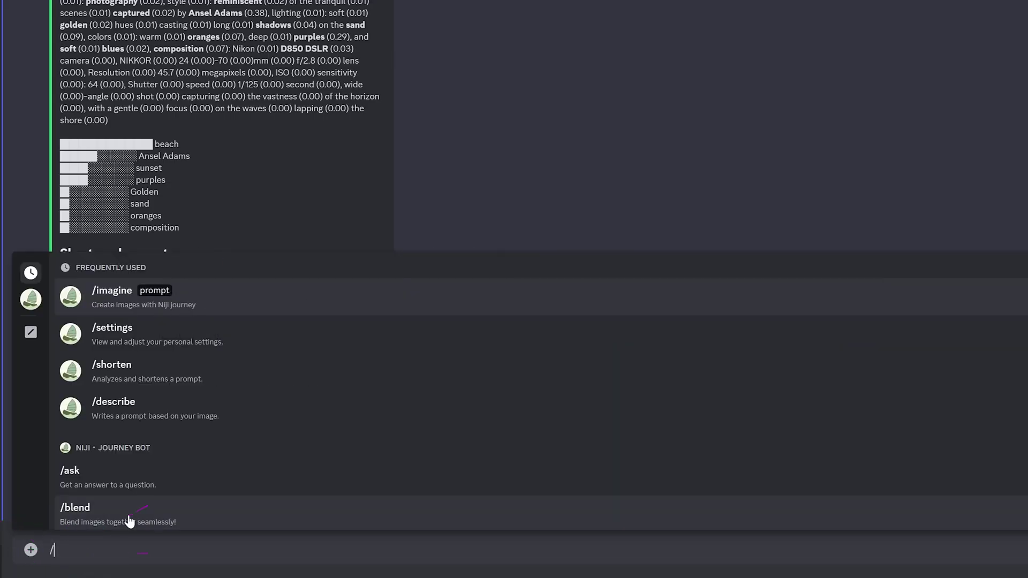
key(Return)
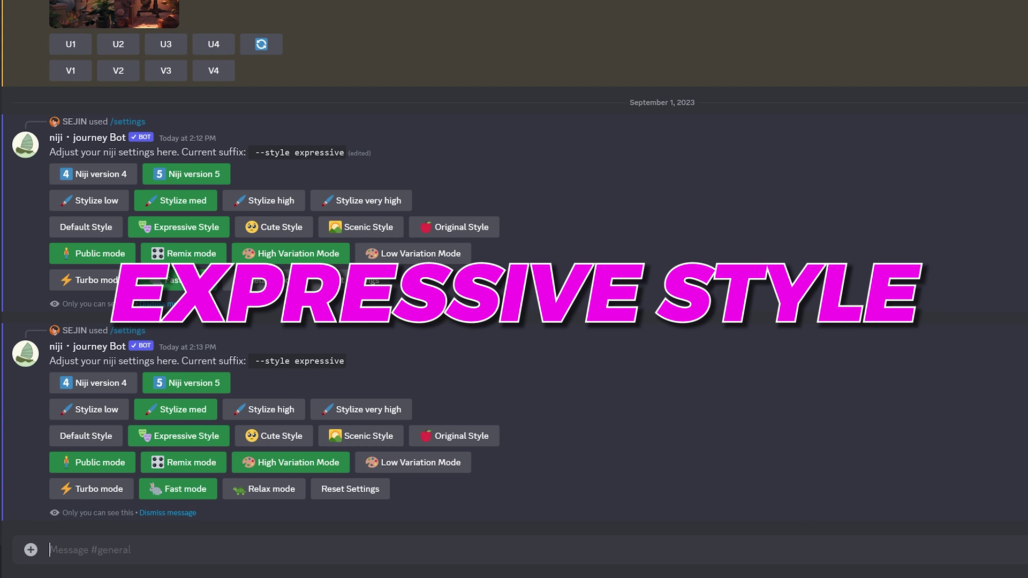
text(/)
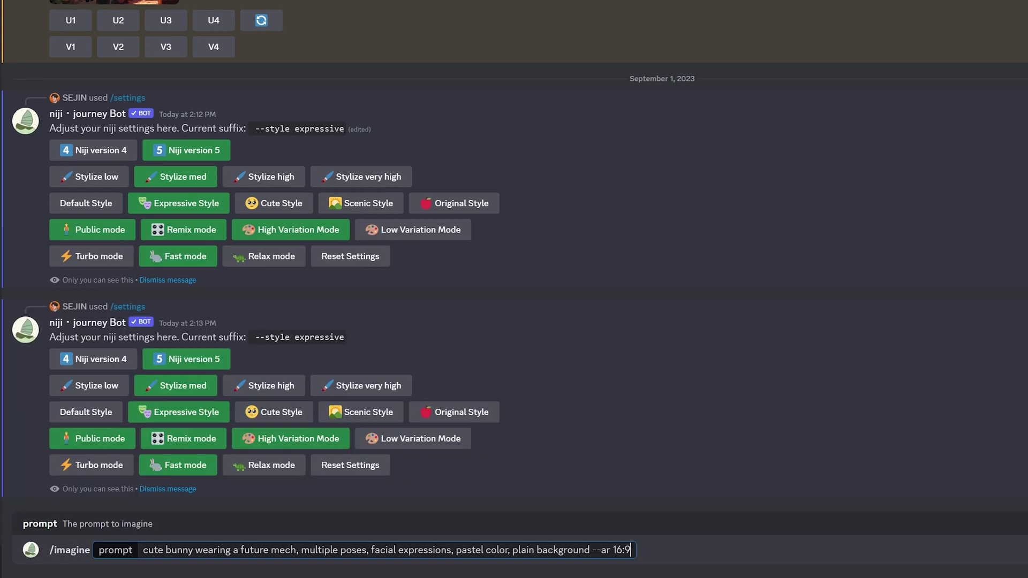
key(Return)
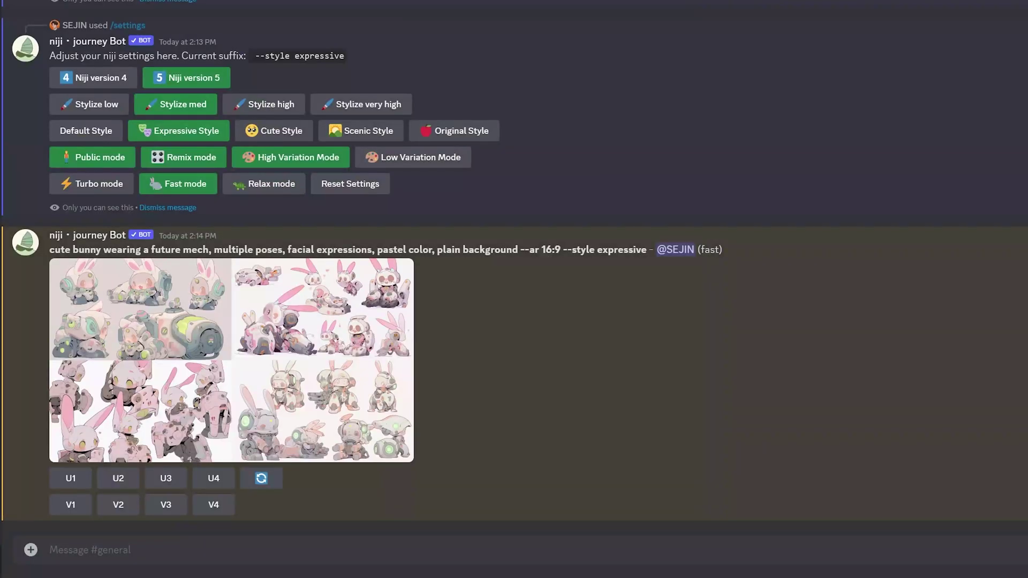
Regenerate the bunny mech prompt in Default Style, then again with --style cute.
click(110, 136)
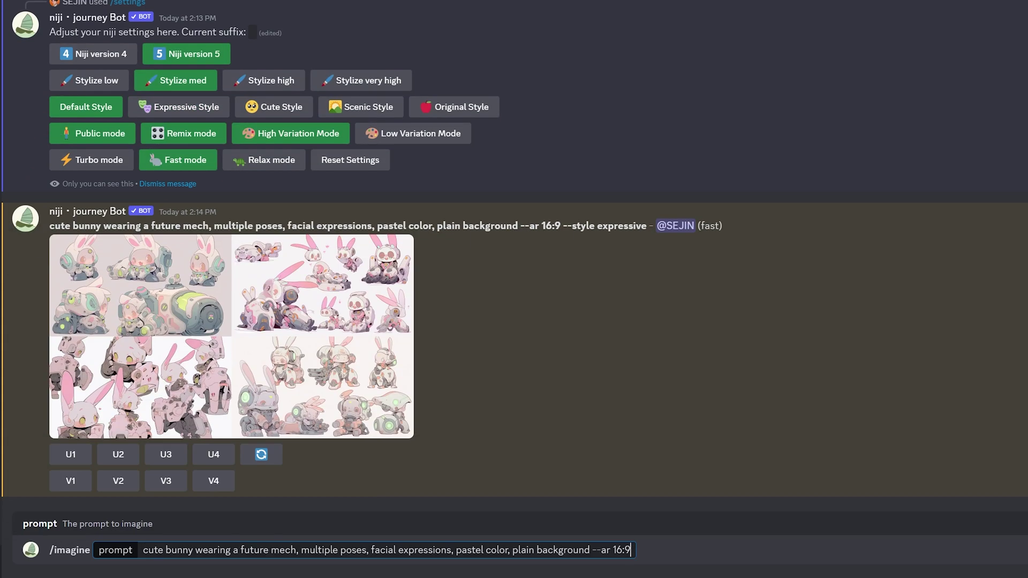
key(Return)
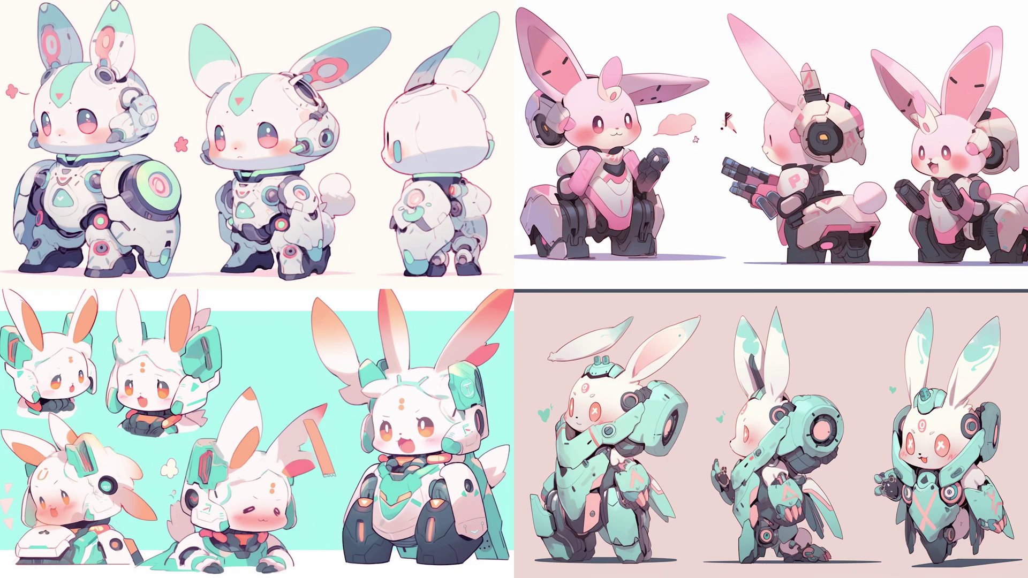
key(Return)
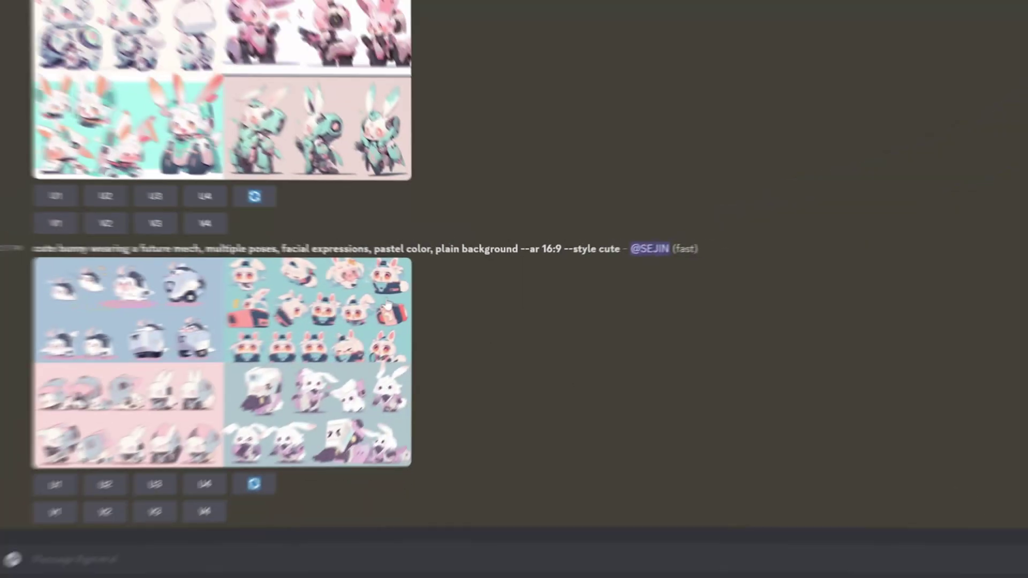
Make strong variations (V4) of the fourth bunny image and upscale variation 3 (U3).
click(208, 224)
click(746, 202)
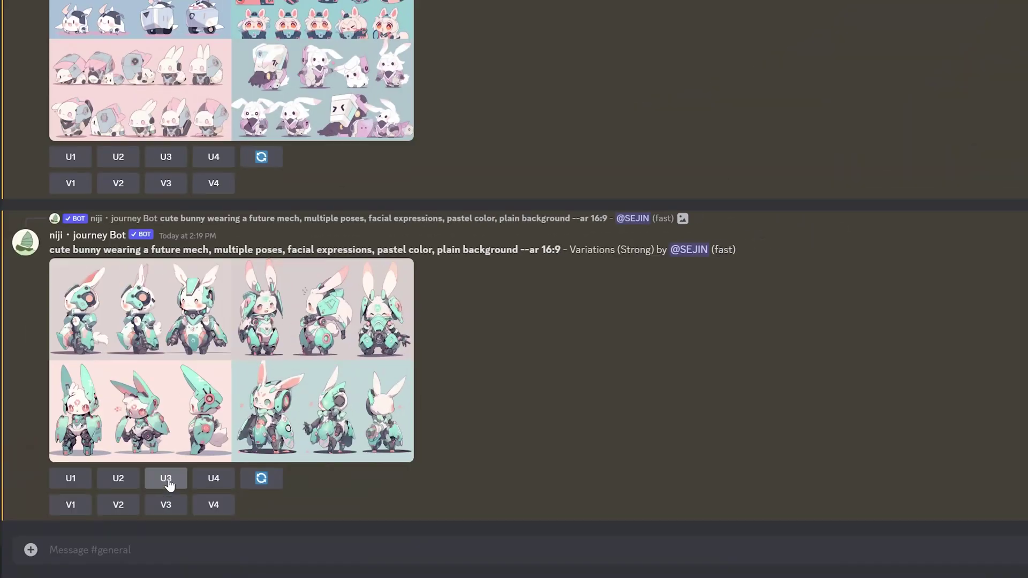
click(169, 484)
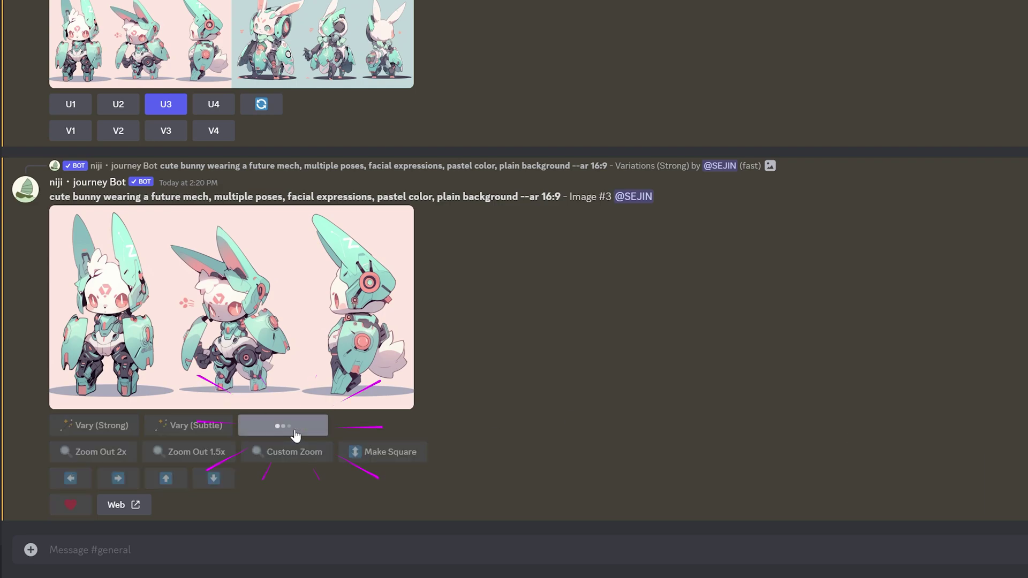
Open Vary (Region) on the upscaled sheet and begin a lasso around the leftmost bunny.
click(262, 429)
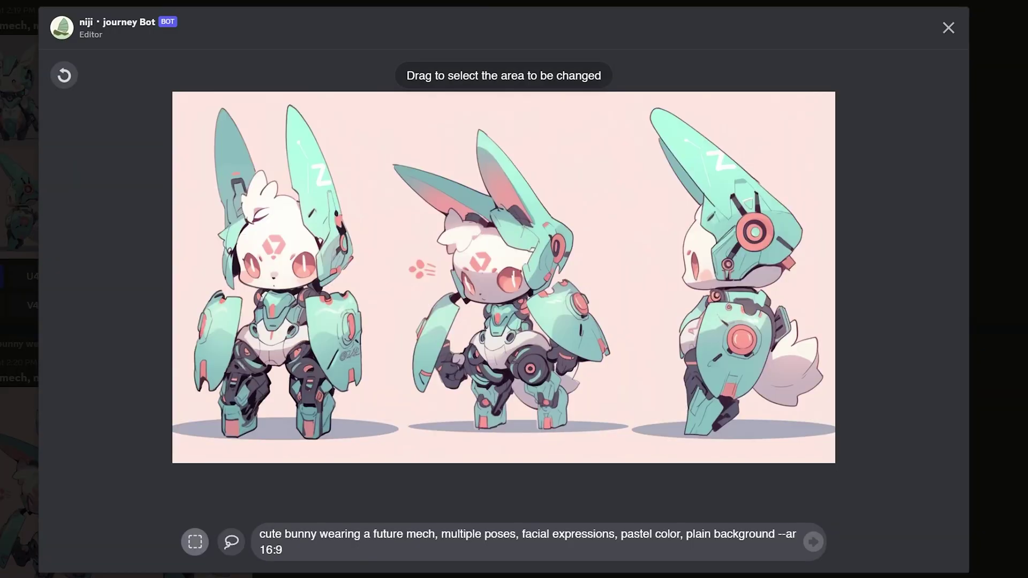
click(228, 547)
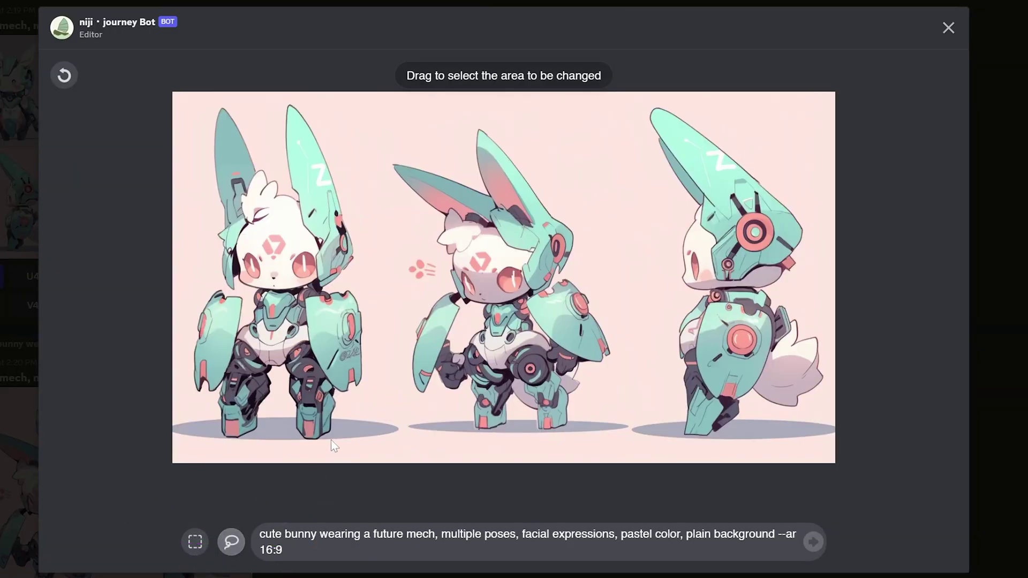
drag(330, 446, 331, 436)
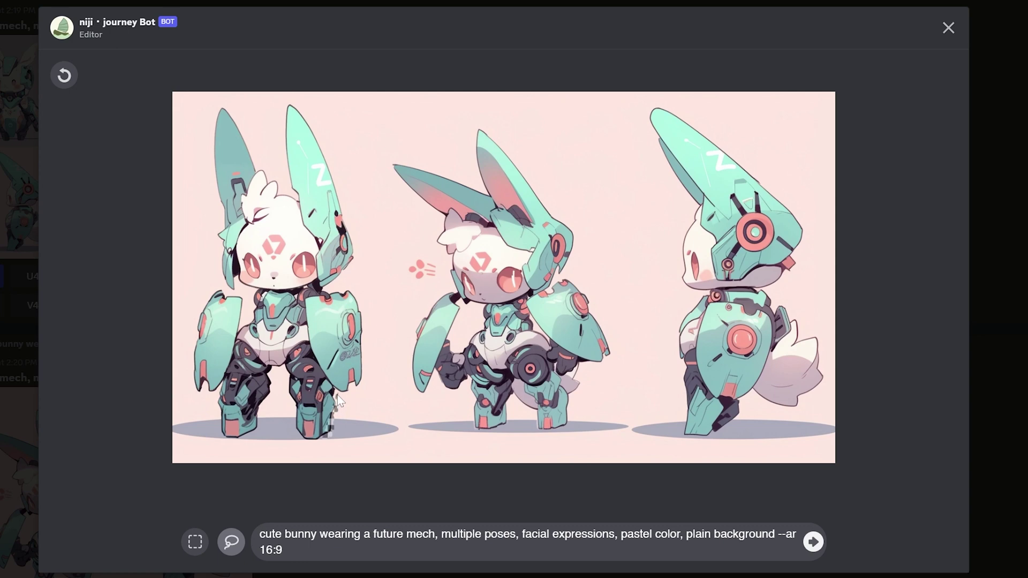
mouse_move(368, 374)
mouse_down()
mouse_move(357, 288)
mouse_move(333, 291)
mouse_move(361, 264)
mouse_move(358, 235)
mouse_move(307, 105)
mouse_move(285, 105)
mouse_move(280, 115)
mouse_move(284, 191)
mouse_move(235, 110)
mouse_move(217, 106)
mouse_move(206, 119)
mouse_move(207, 165)
mouse_move(222, 281)
mouse_move(201, 302)
mouse_move(189, 383)
mouse_move(234, 445)
mouse_move(318, 426)
mouse_move(275, 388)
mouse_move(284, 425)
mouse_up()
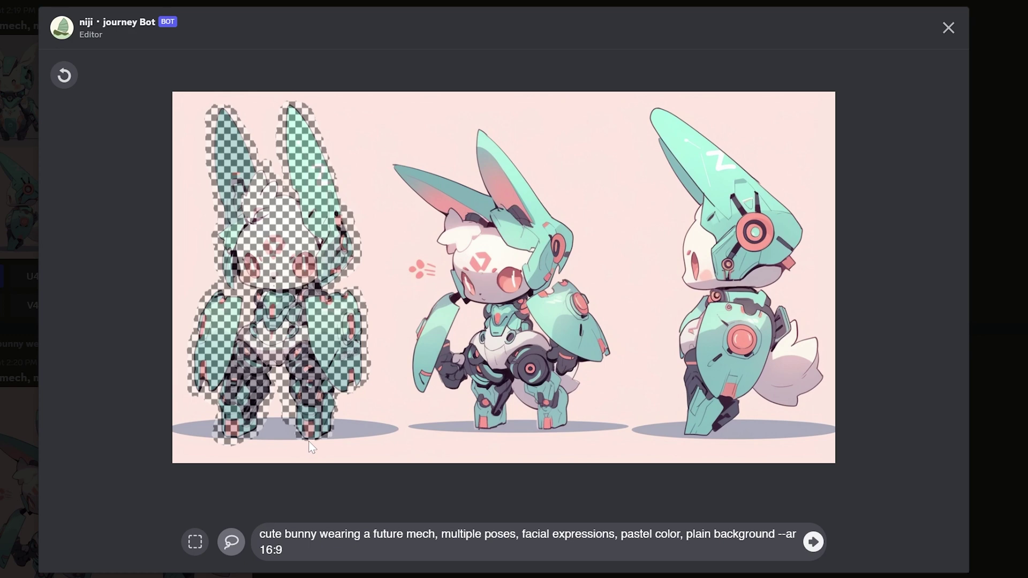
Close the lasso around the left bunny and submit the region prompt 'in a bustling futuristic city'.
mouse_move(307, 467)
mouse_down()
mouse_move(177, 474)
mouse_move(159, 412)
mouse_move(145, 156)
mouse_move(161, 104)
mouse_move(225, 49)
mouse_move(340, 16)
mouse_move(471, 0)
mouse_move(872, 1)
mouse_move(960, 55)
mouse_move(1022, 212)
mouse_move(979, 368)
mouse_move(926, 473)
mouse_move(894, 500)
mouse_move(483, 503)
mouse_move(307, 440)
mouse_up()
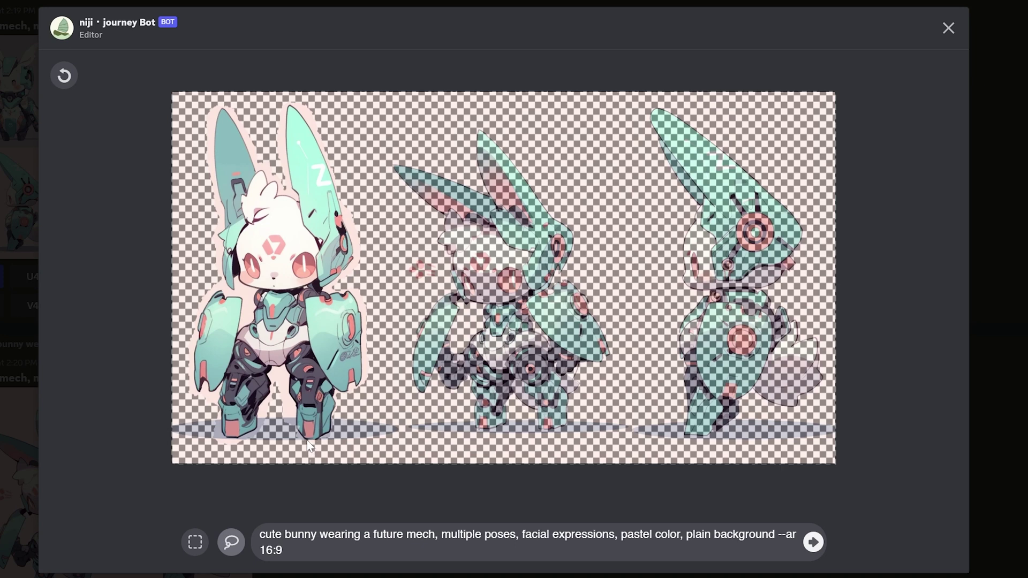
drag(309, 445, 313, 455)
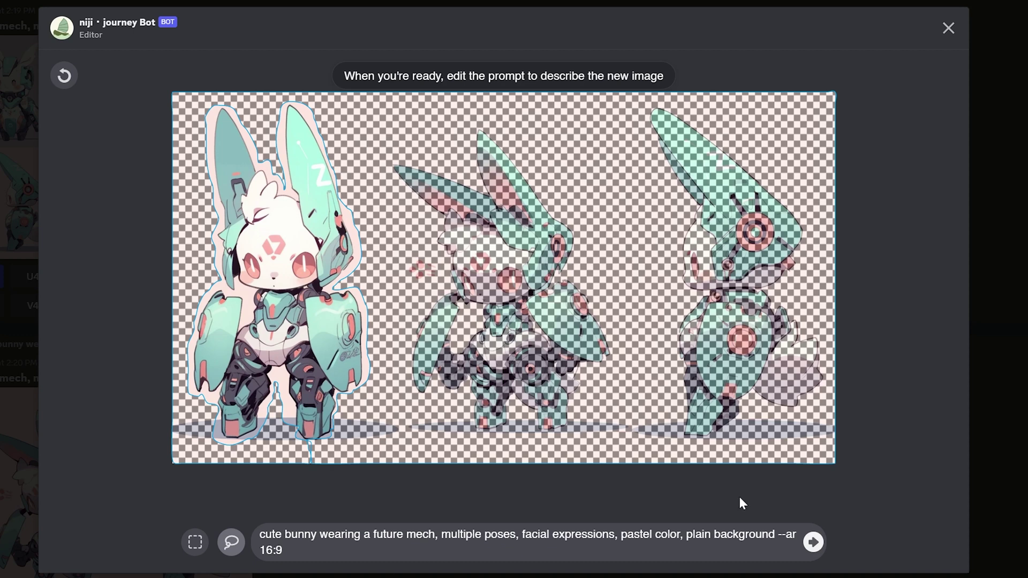
drag(778, 535, 126, 537)
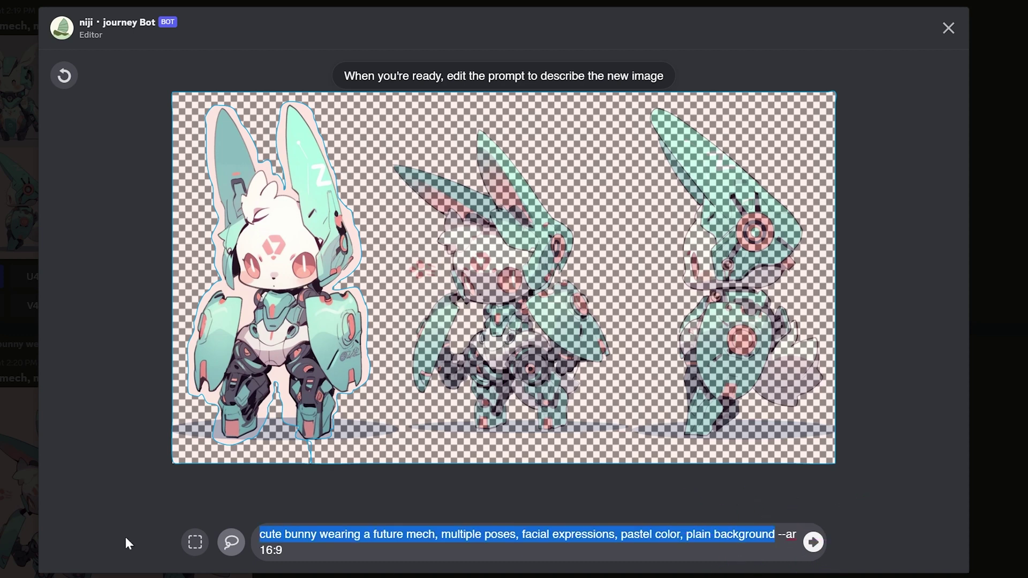
text(in a bustling)
text( futuristic city)
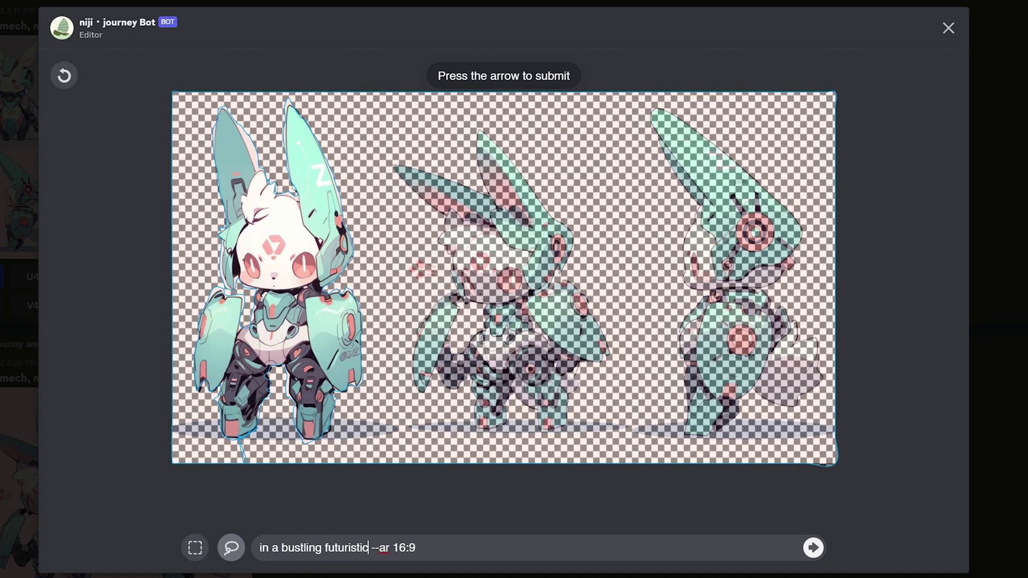
key(Return)
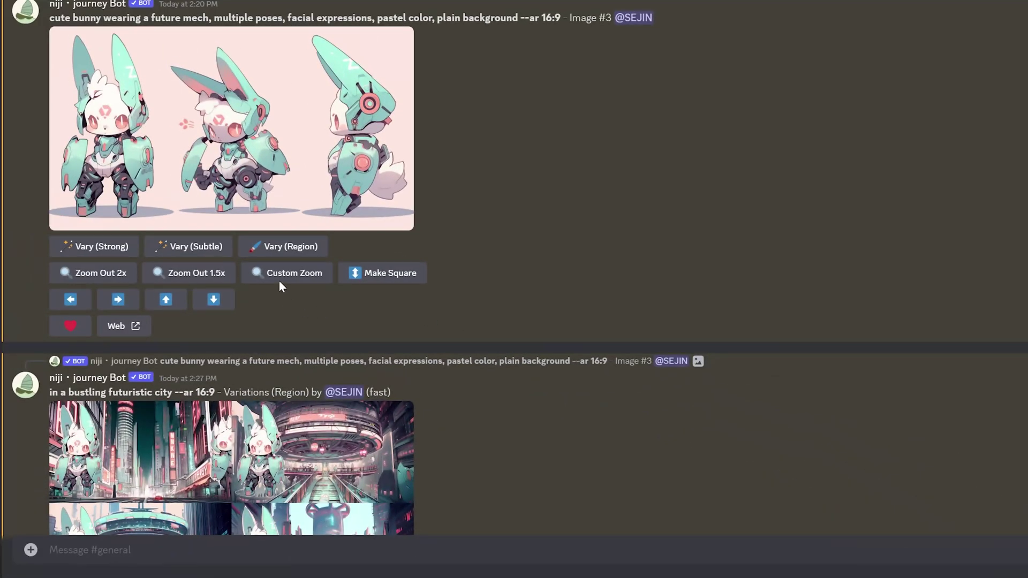
Reopen Vary (Region), reset the mask, and lasso around the centre bunny.
click(283, 247)
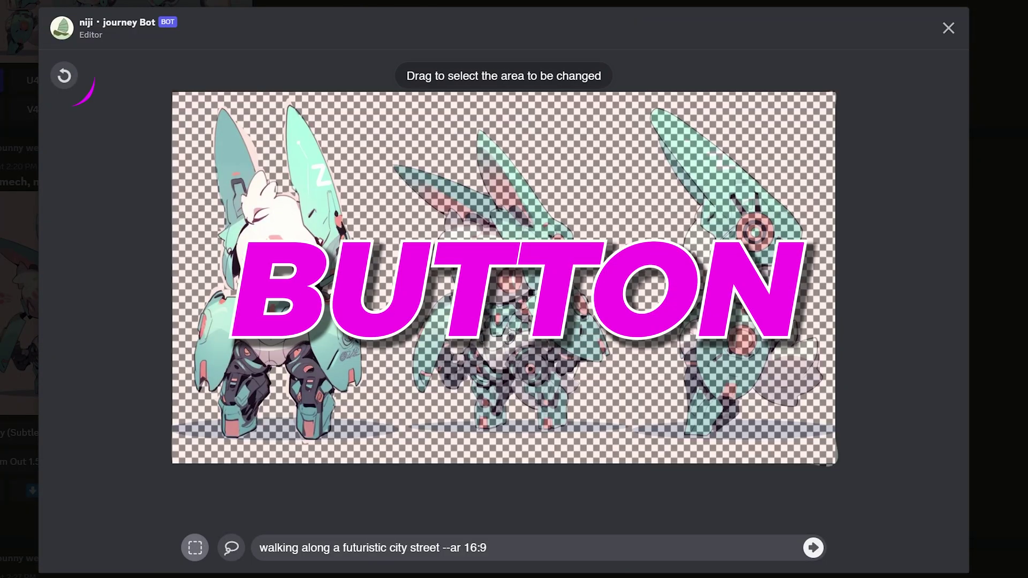
click(63, 78)
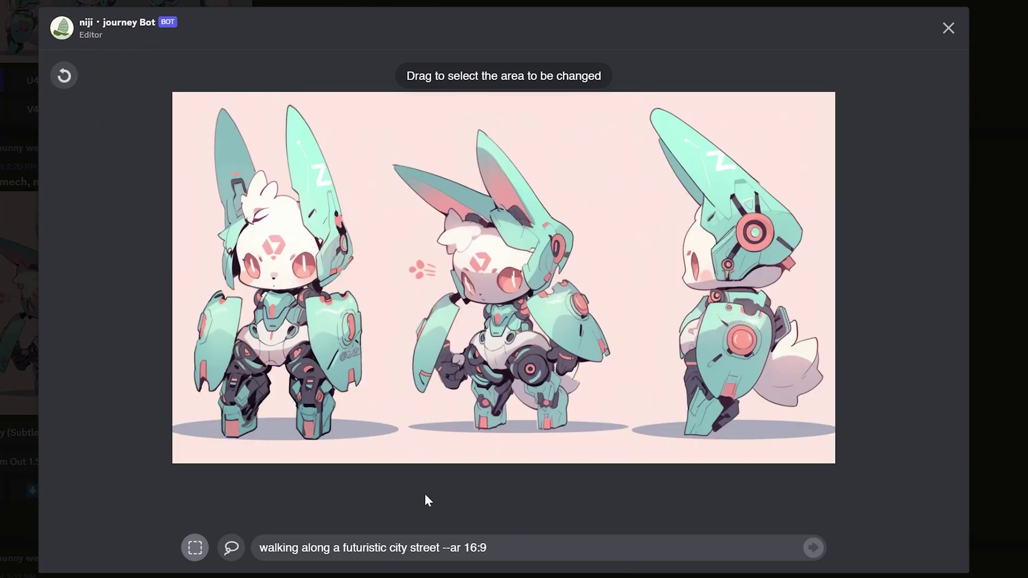
click(234, 549)
click(501, 428)
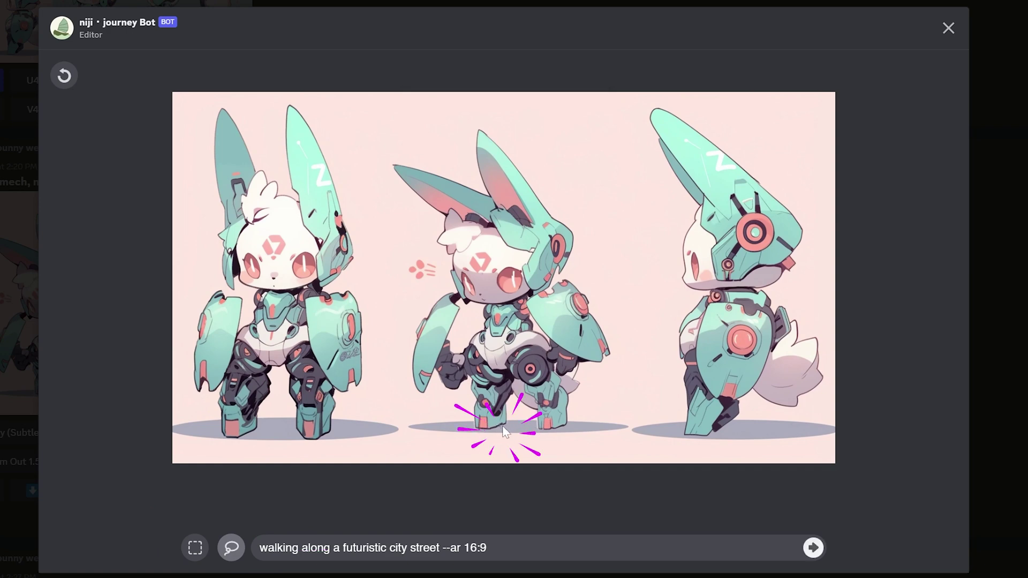
mouse_move(512, 396)
mouse_down()
mouse_move(538, 430)
mouse_move(565, 431)
mouse_move(579, 384)
mouse_move(602, 358)
mouse_move(590, 316)
mouse_move(554, 270)
mouse_move(573, 238)
mouse_move(498, 142)
mouse_move(482, 179)
mouse_move(429, 172)
mouse_move(409, 183)
mouse_move(447, 223)
mouse_move(451, 258)
mouse_move(418, 326)
mouse_move(414, 388)
mouse_move(431, 367)
mouse_move(457, 395)
mouse_move(473, 384)
mouse_move(495, 474)
mouse_up()
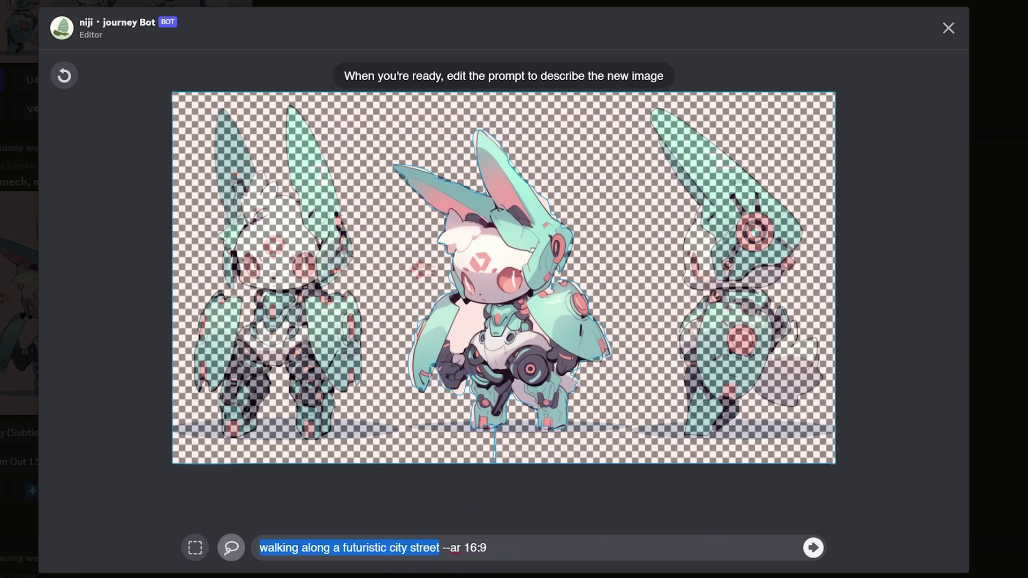
Submit the region repaint with the prompt 'walking through a city park --ar 16:9'.
text(walking through a city park)
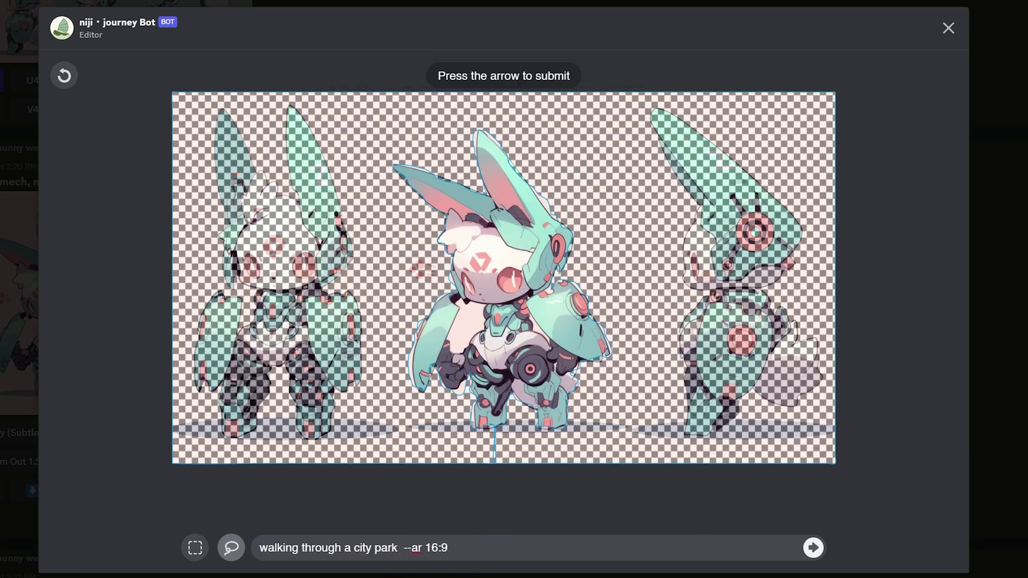
key(BackSpace)
click(813, 548)
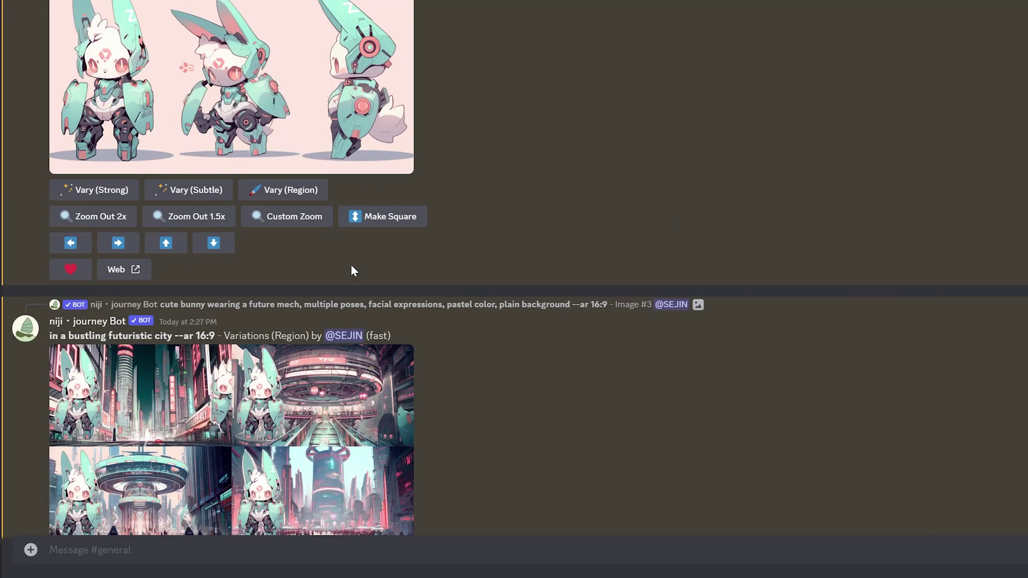
Lasso the right-hand bunny and submit the repaint with 'buildings' removed from the city-from-afar prompt.
click(284, 192)
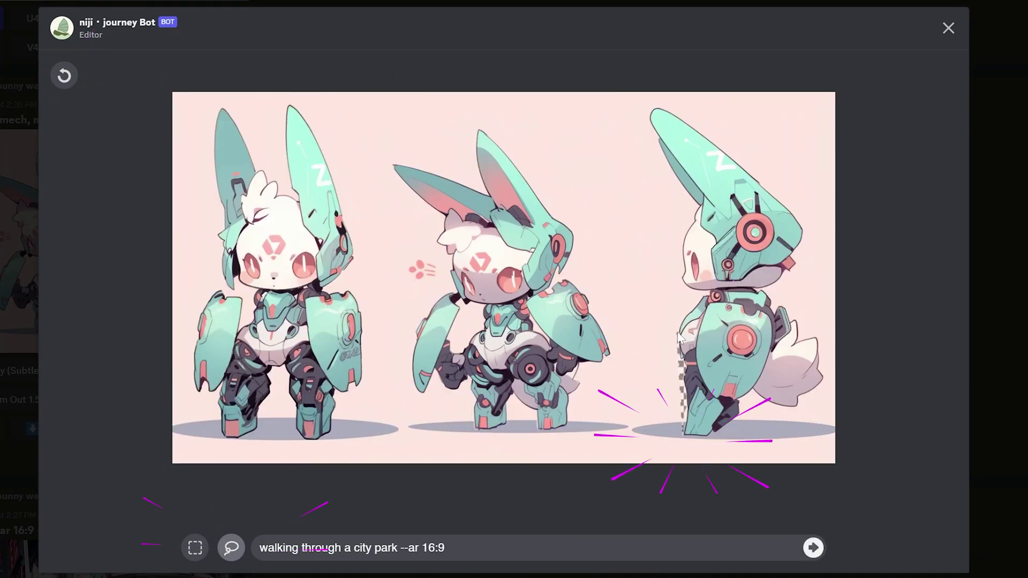
mouse_move(679, 337)
mouse_down()
mouse_move(696, 209)
mouse_move(752, 176)
mouse_move(770, 309)
mouse_move(802, 402)
mouse_move(758, 404)
mouse_up()
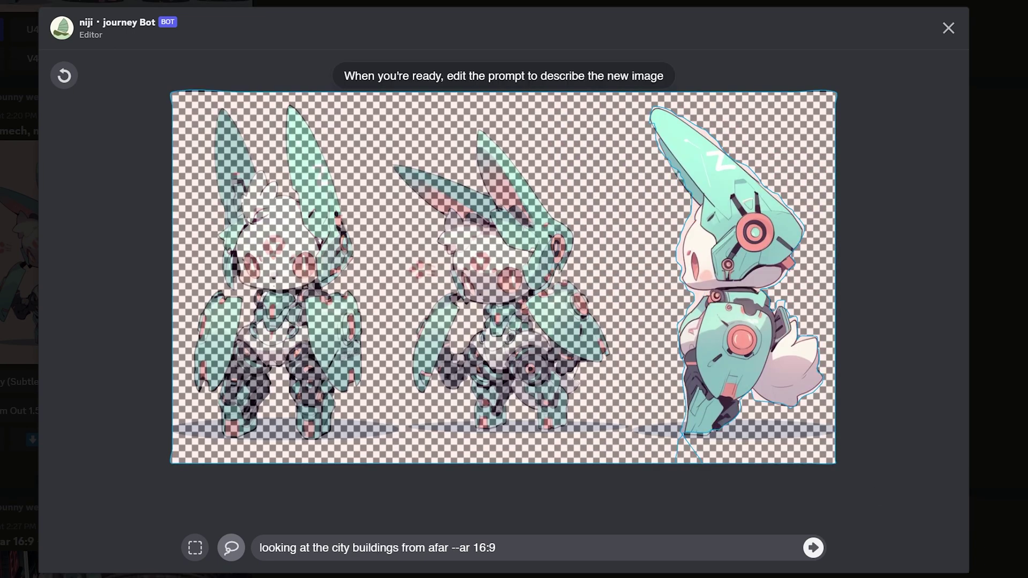
double_click(384, 548)
key(BackSpace)
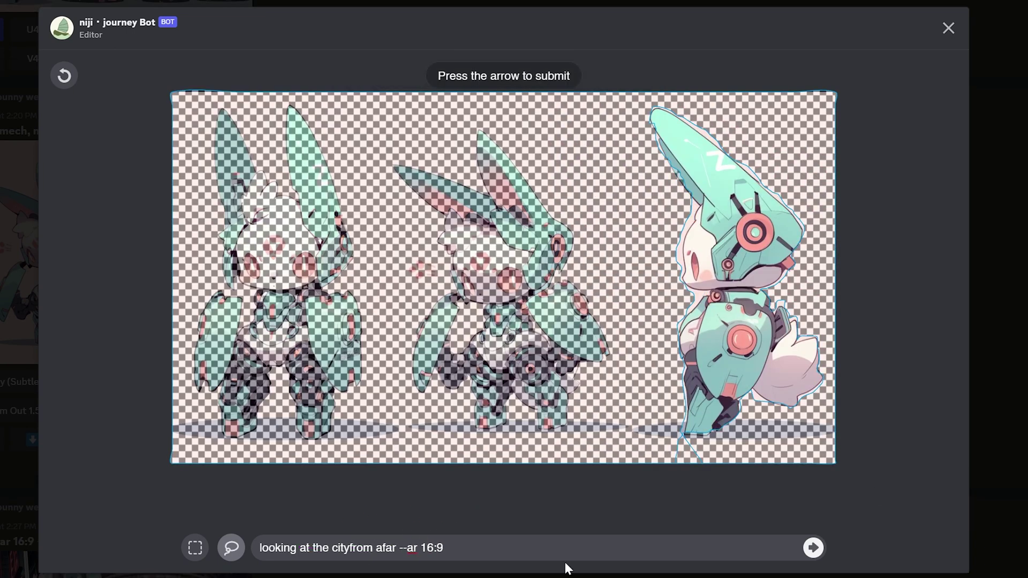
click(813, 547)
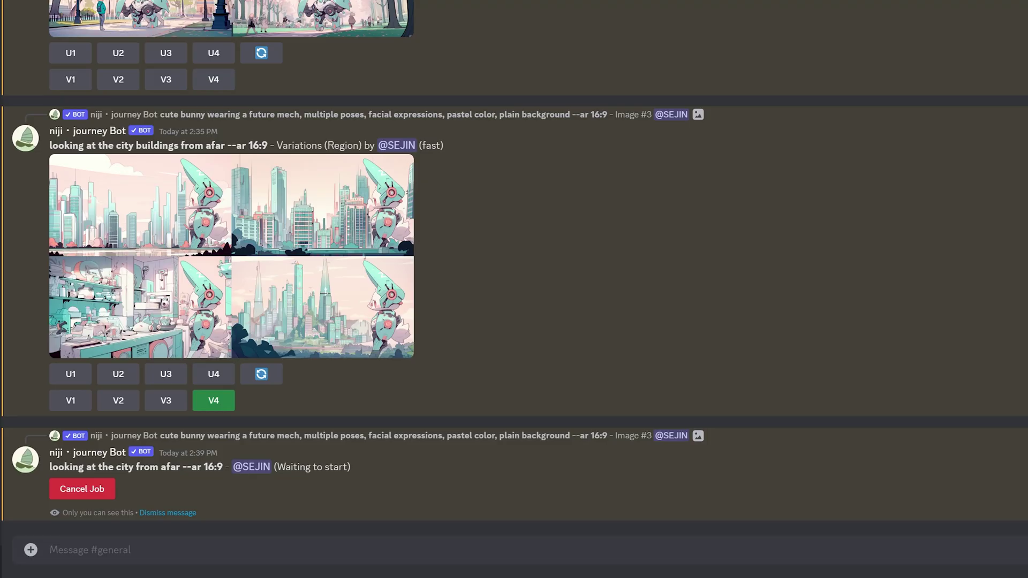